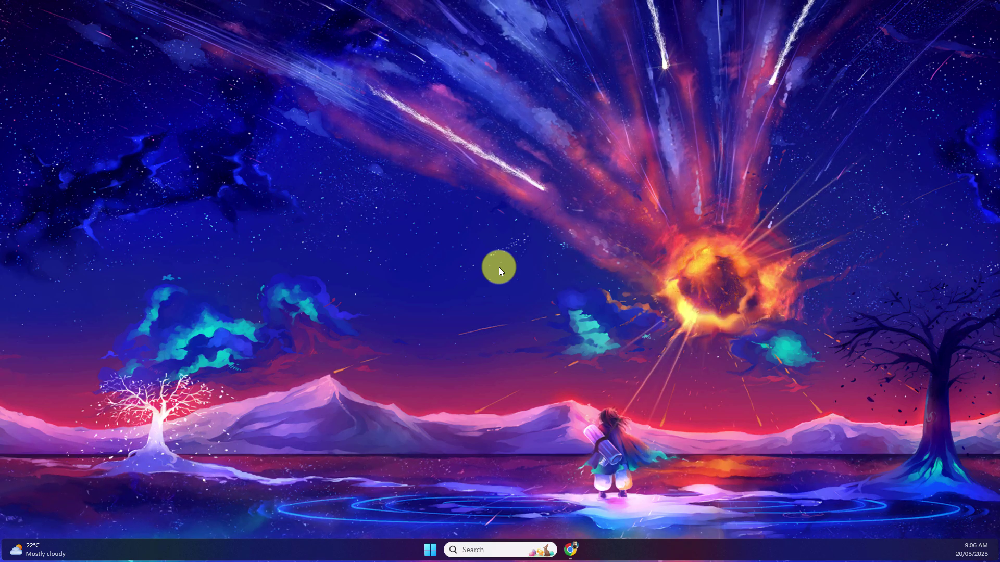
Bring up the Konichiwa doc in the browser and switch to the OpenAI API platform tab.
click(571, 550)
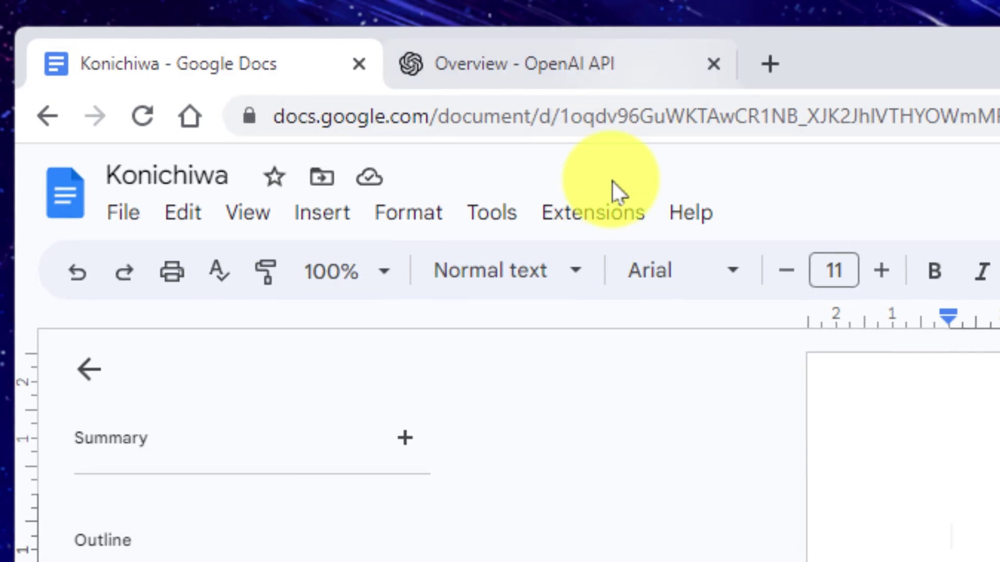
click(636, 65)
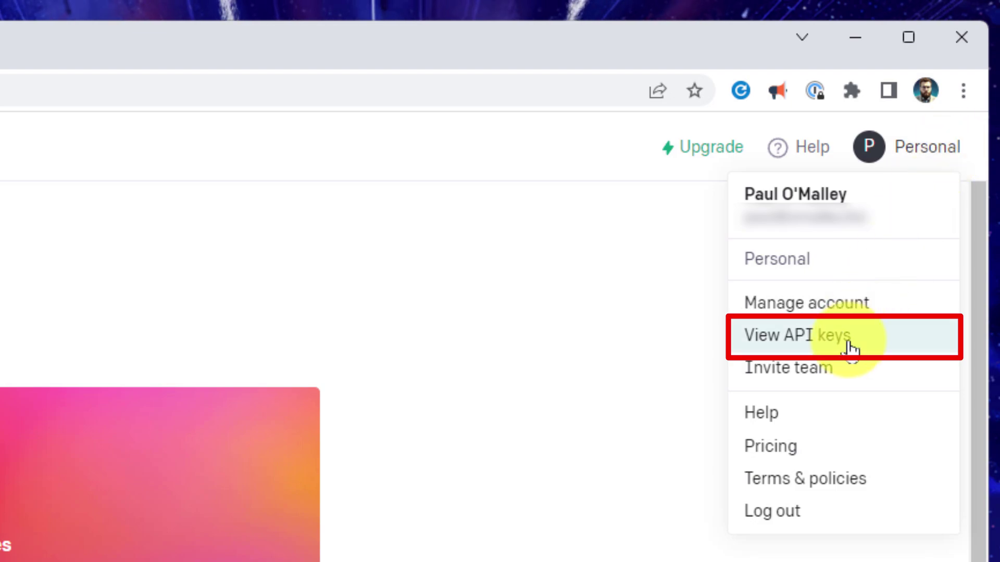
Create a new OpenAI secret API key from the API keys page, copy it, and dismiss the notice.
click(849, 342)
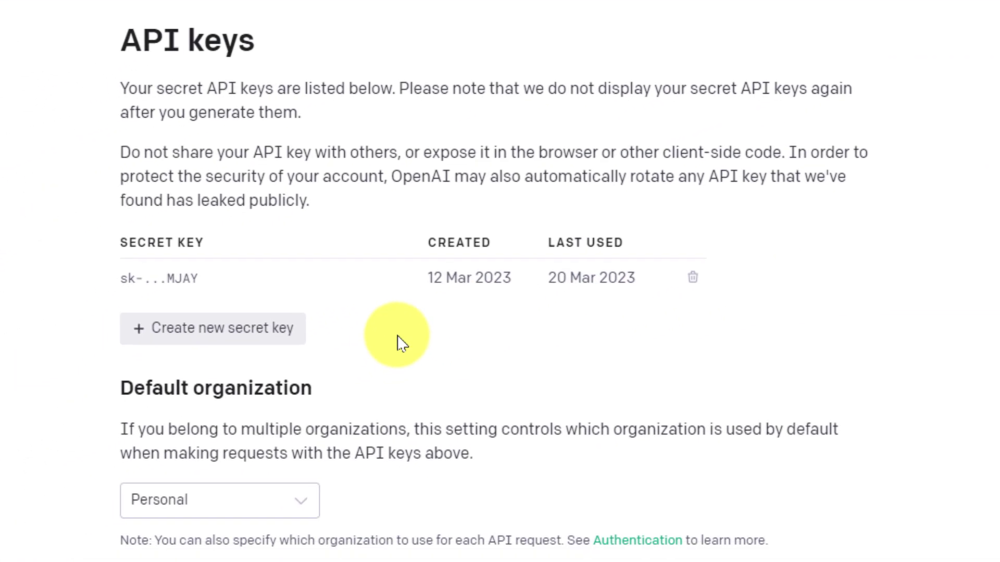
click(270, 331)
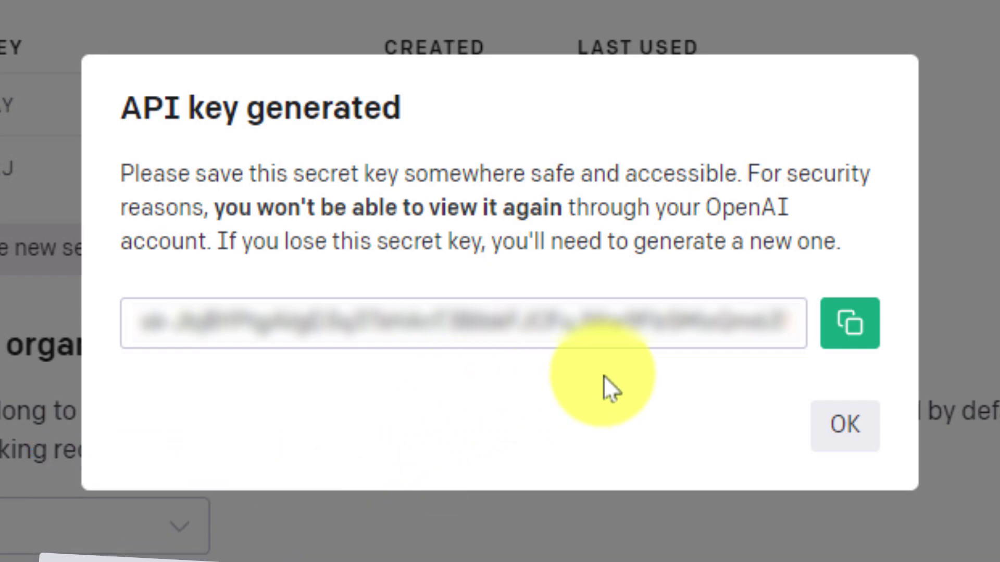
click(849, 333)
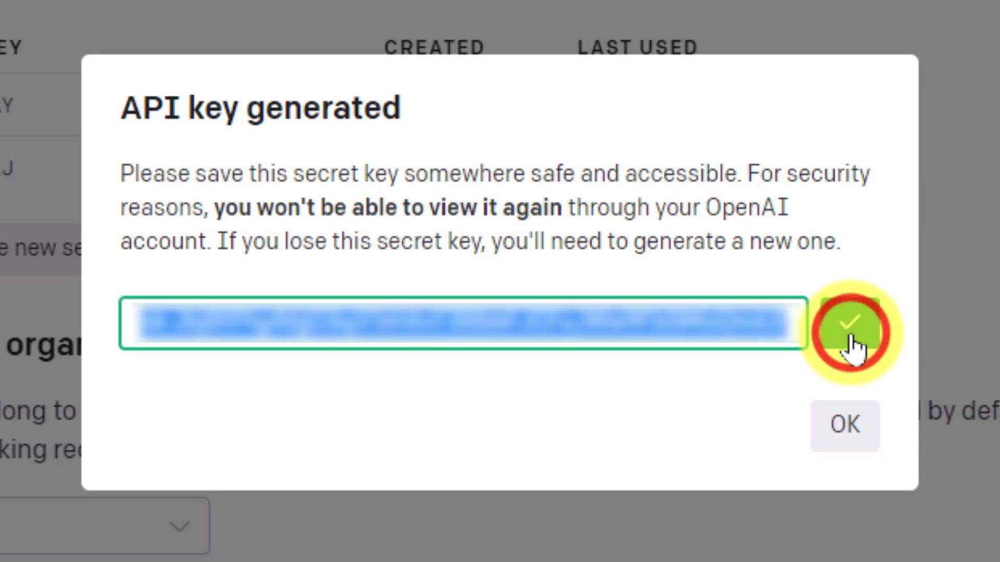
click(846, 428)
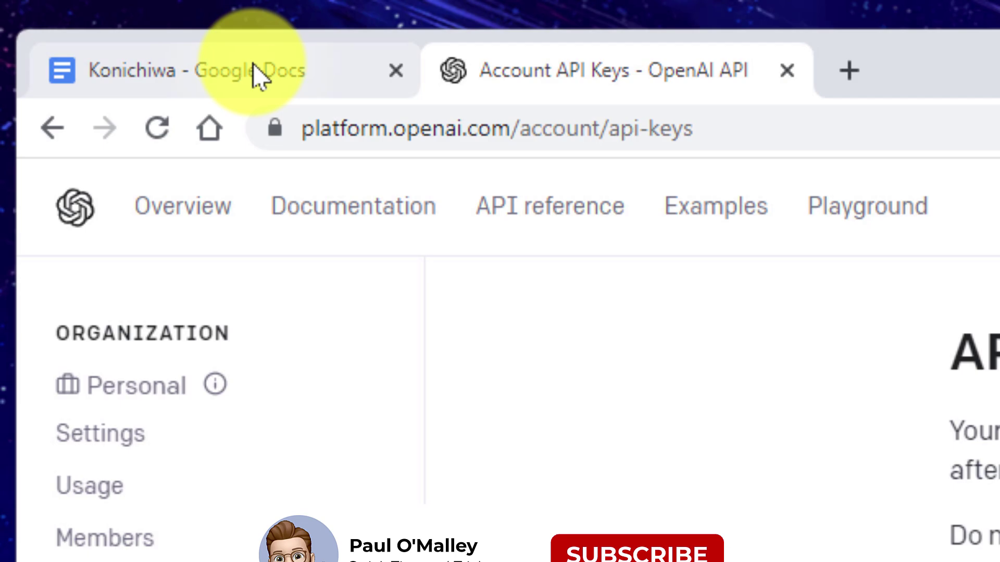
From the Konichiwa doc, search the add-on Marketplace for 'chatgpt' and check GPT for Sheets and Docs.
click(257, 75)
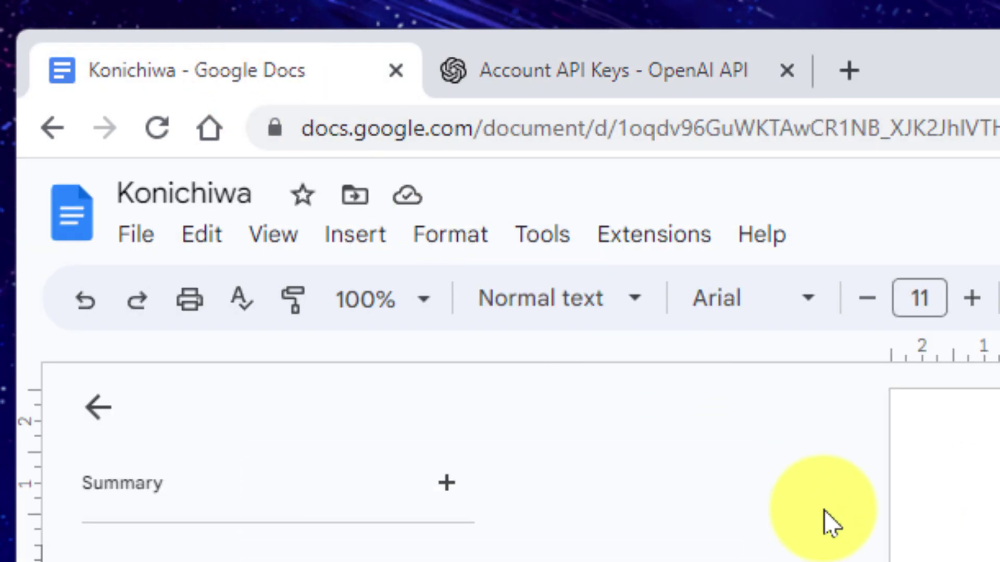
click(668, 251)
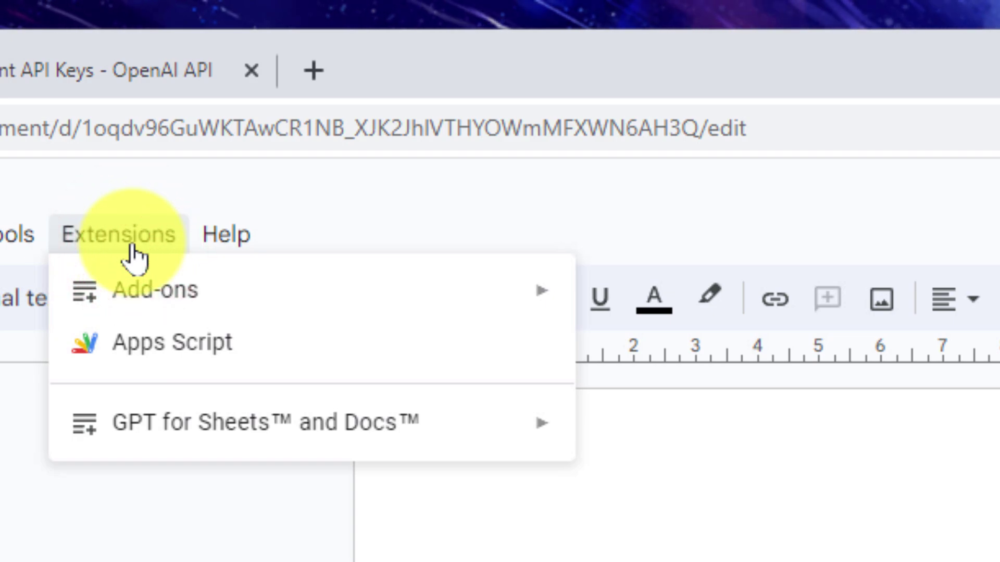
mouse_move(155, 289)
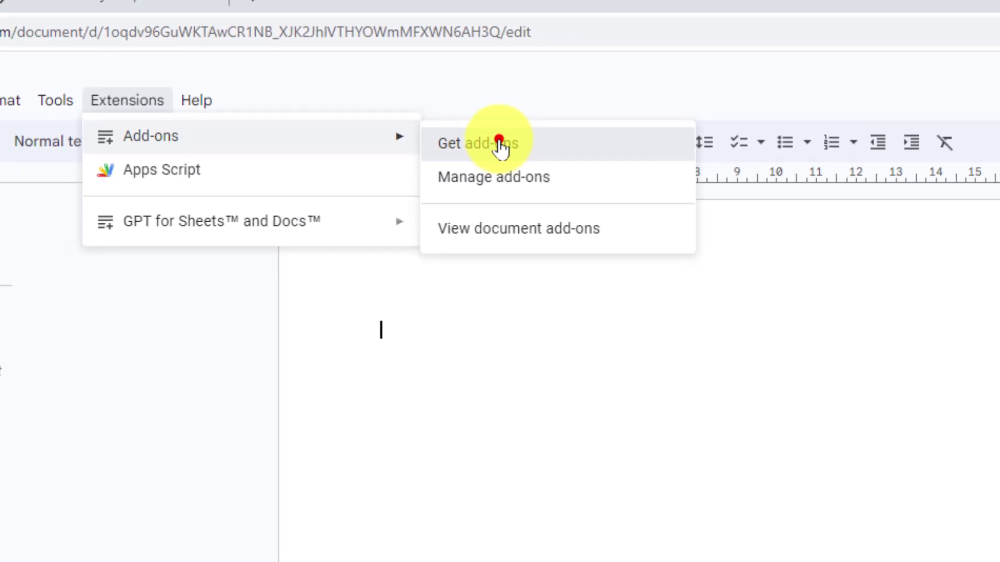
click(365, 36)
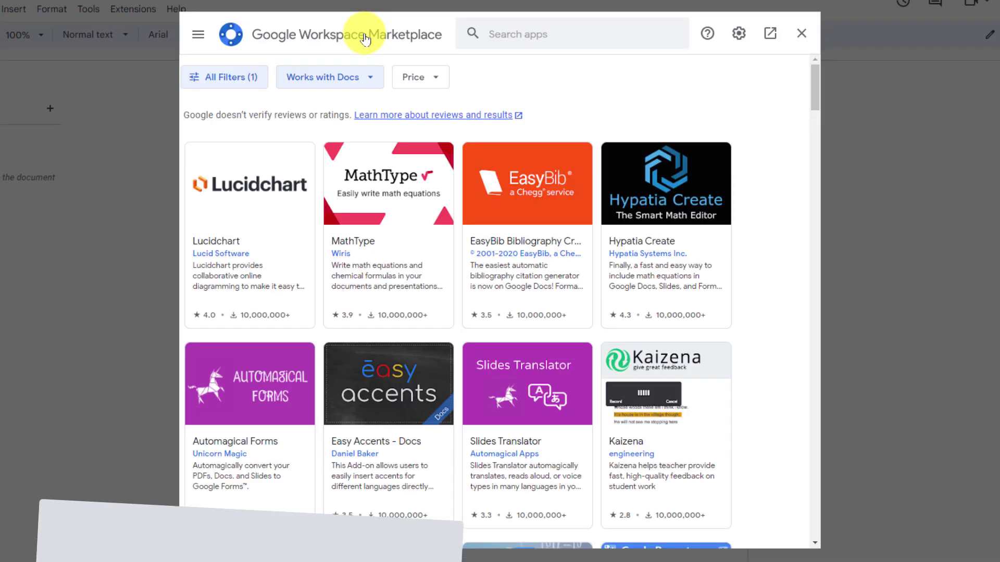
click(596, 37)
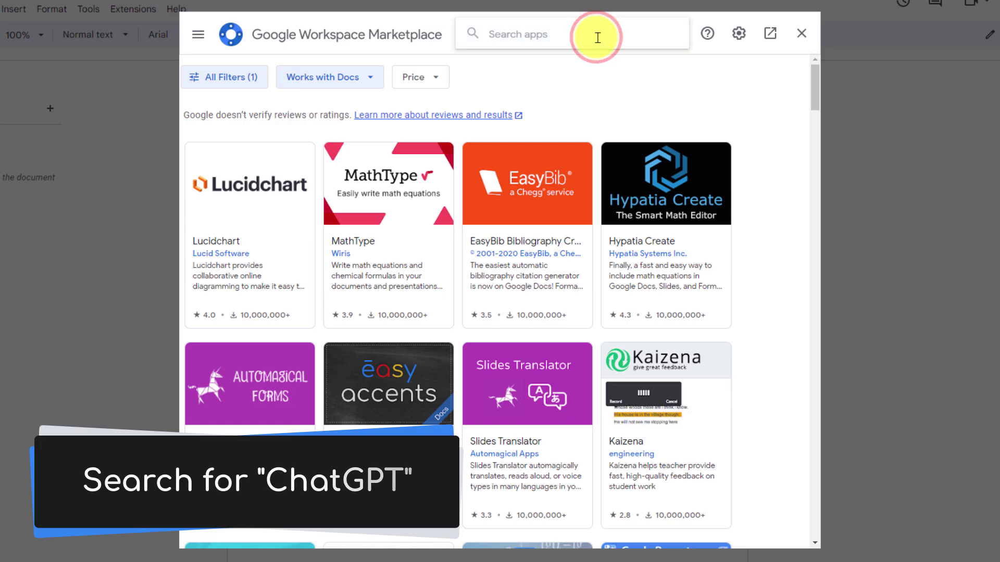
text(chatgpt)
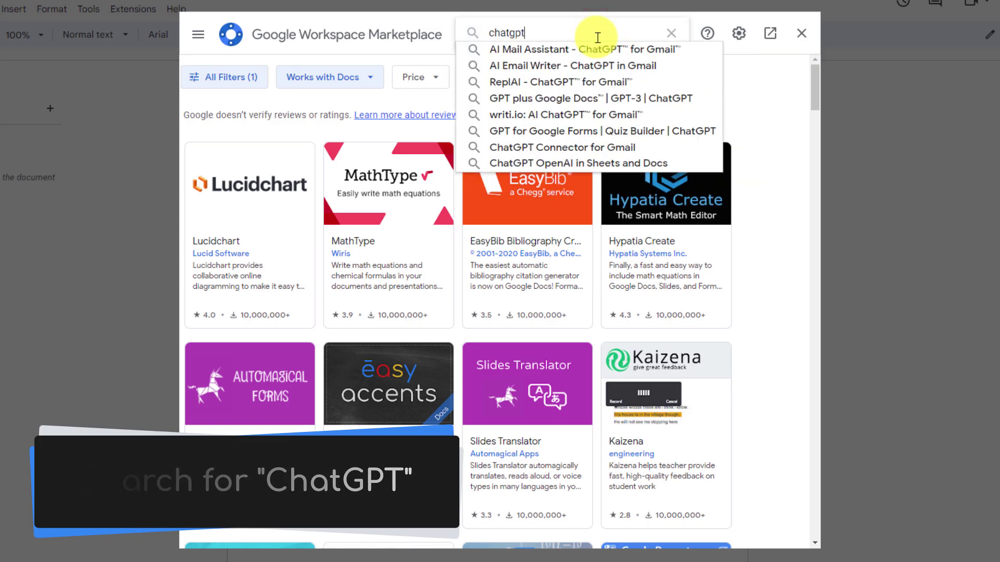
key(Return)
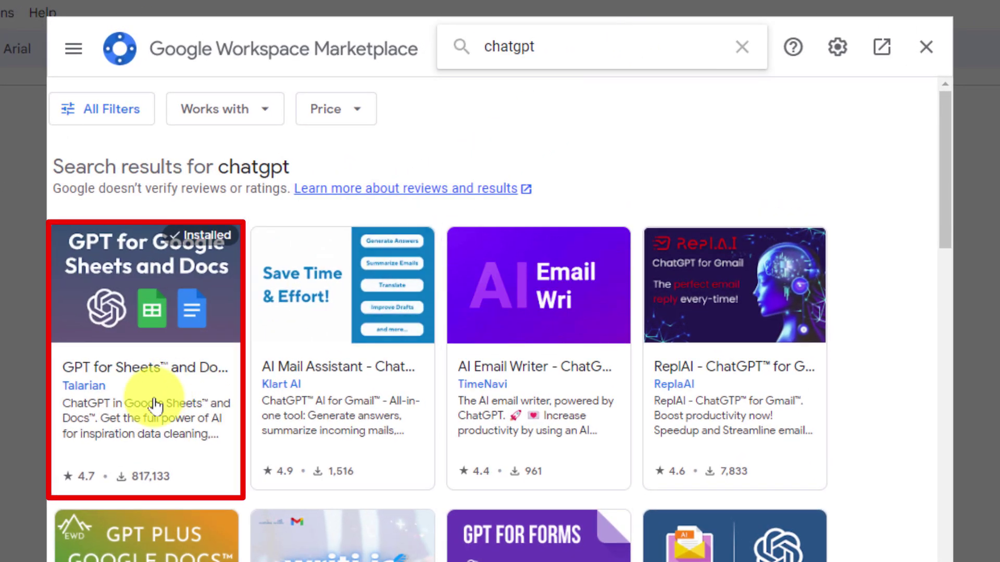
click(155, 406)
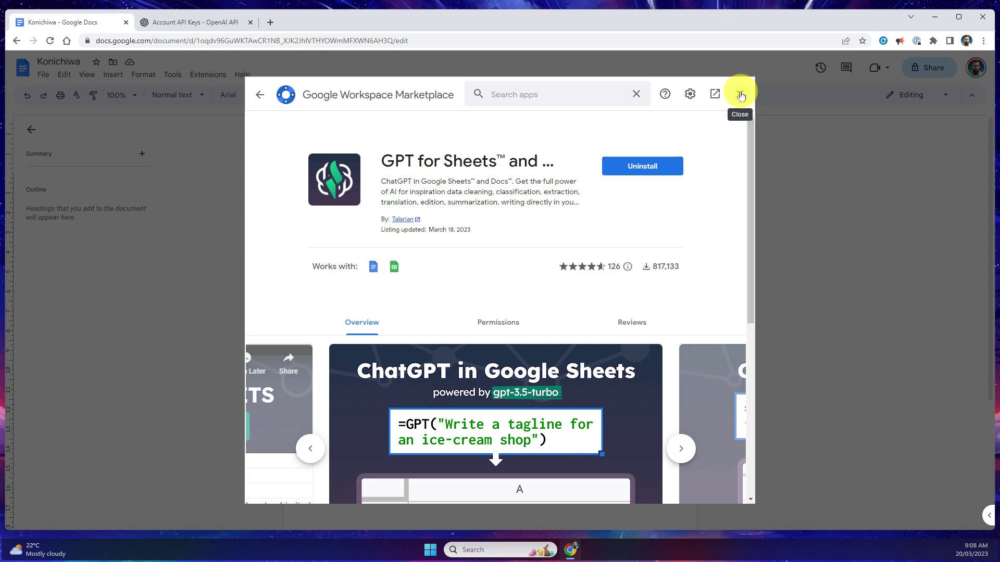
click(740, 96)
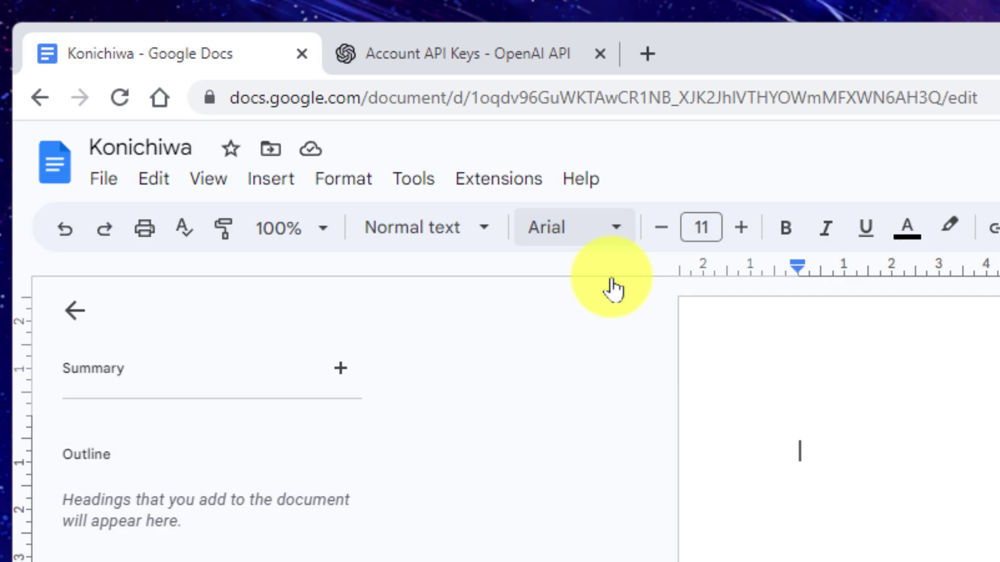
Paste the copied OpenAI key into GPT for Sheets and Docs, validate it with Check, and save it.
click(208, 75)
click(491, 176)
mouse_move(303, 232)
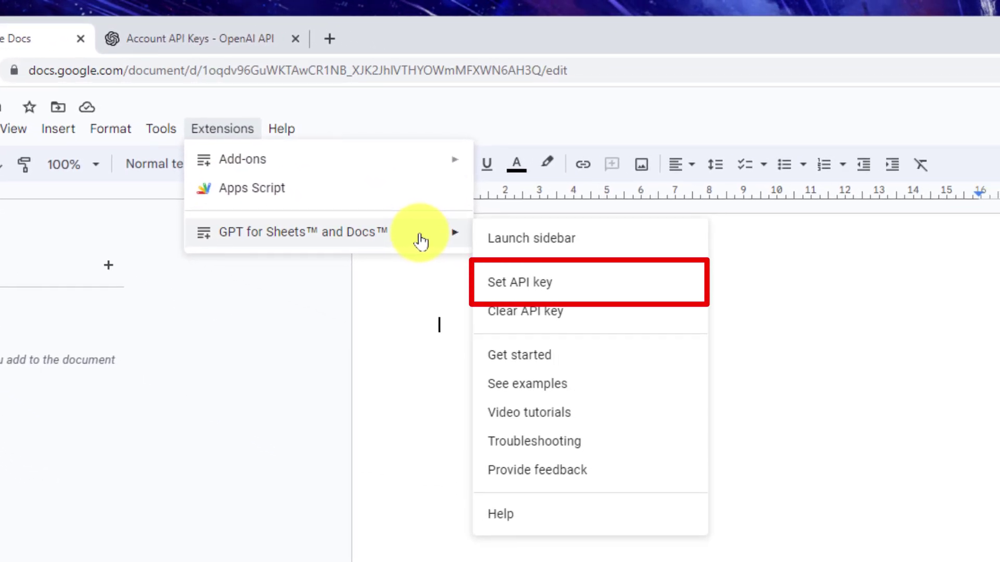
click(568, 286)
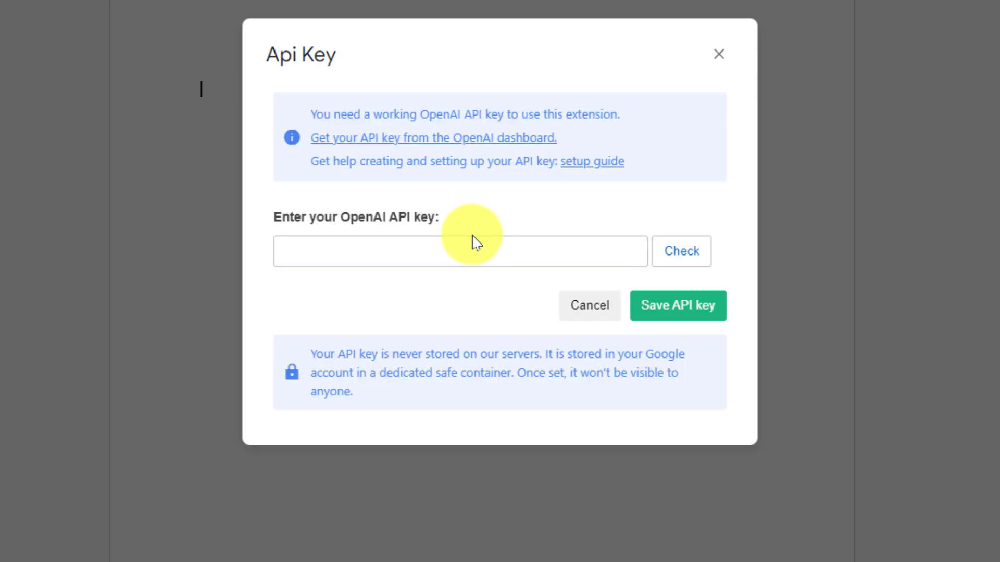
click(480, 247)
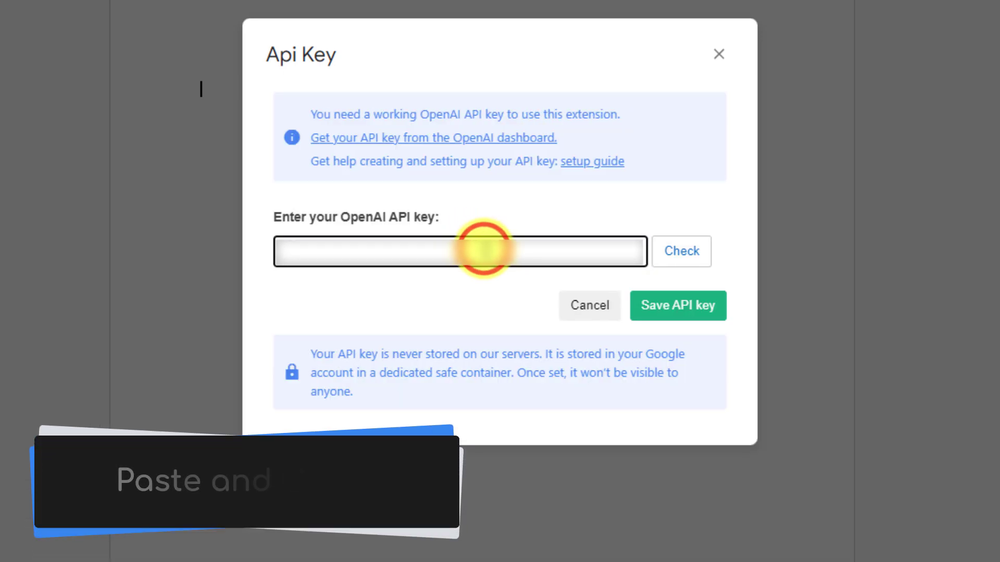
key(ctrl+v)
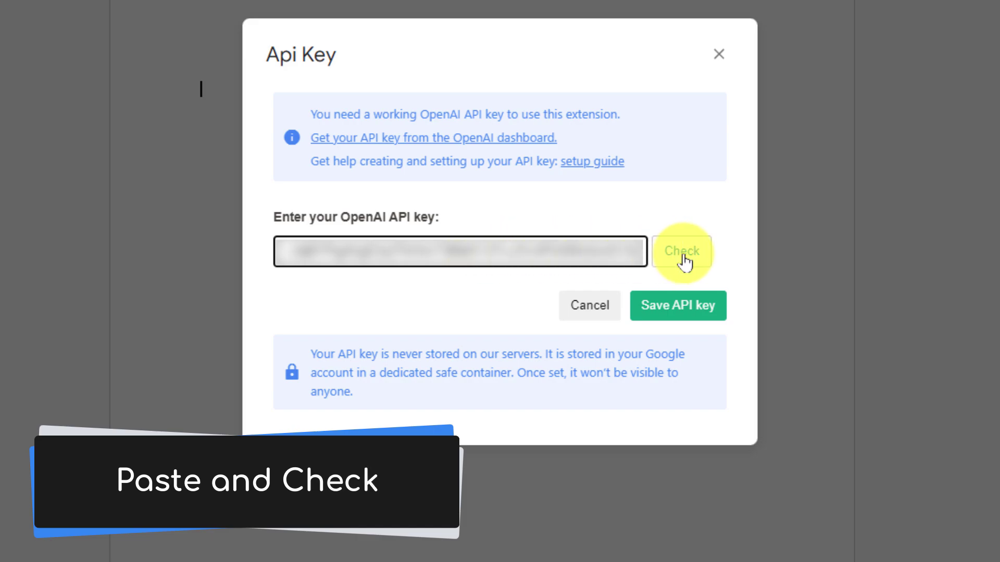
click(682, 252)
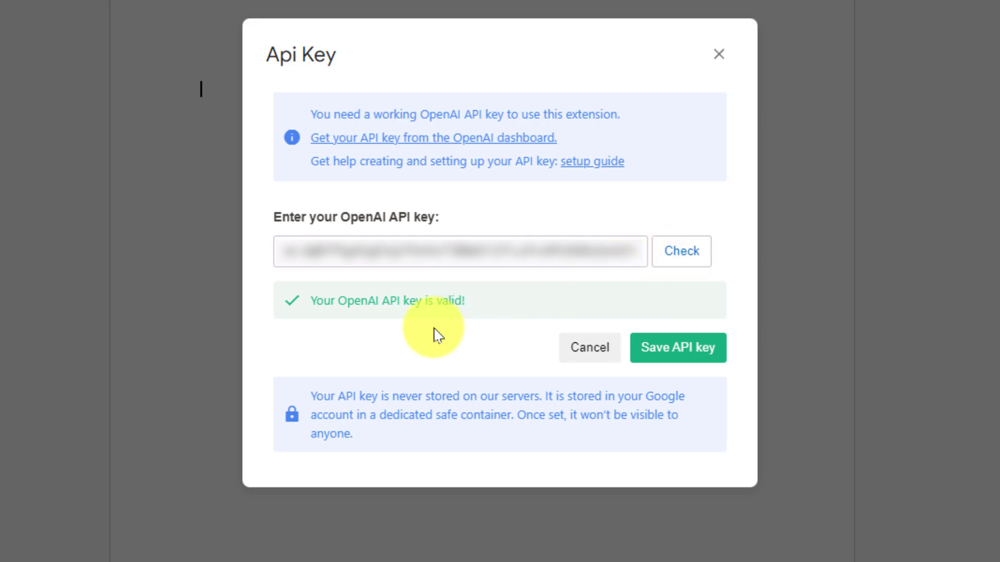
click(698, 350)
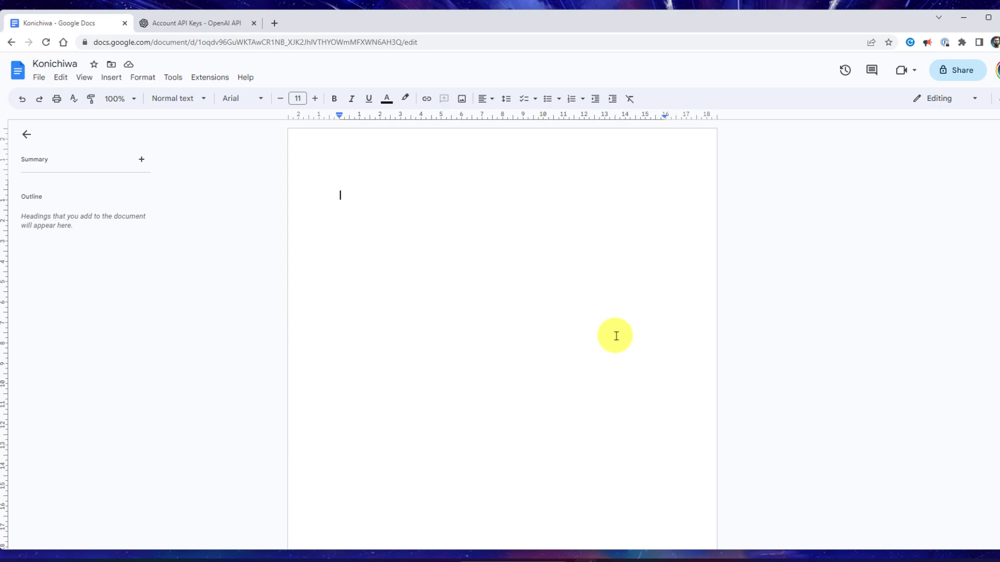
click(202, 73)
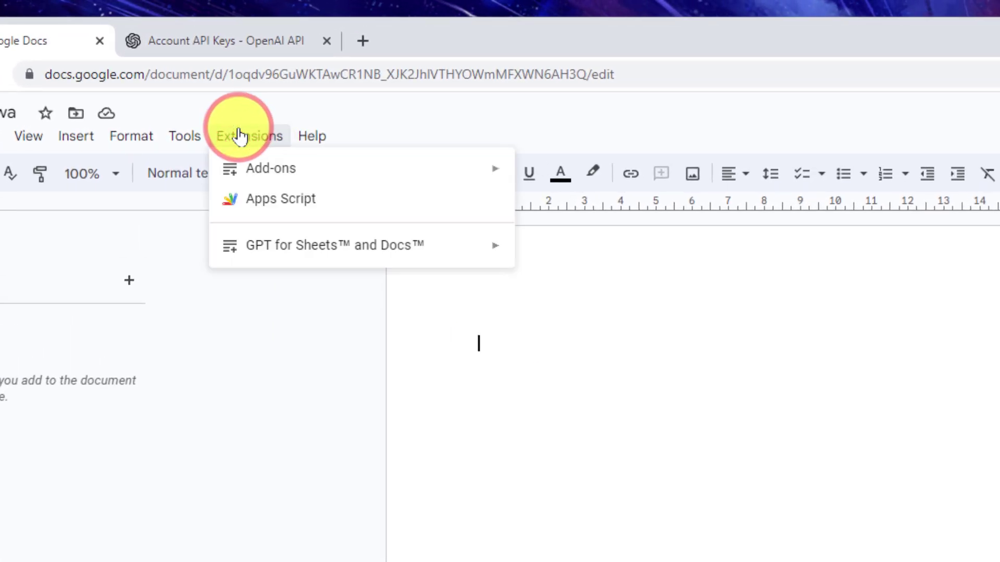
mouse_move(335, 245)
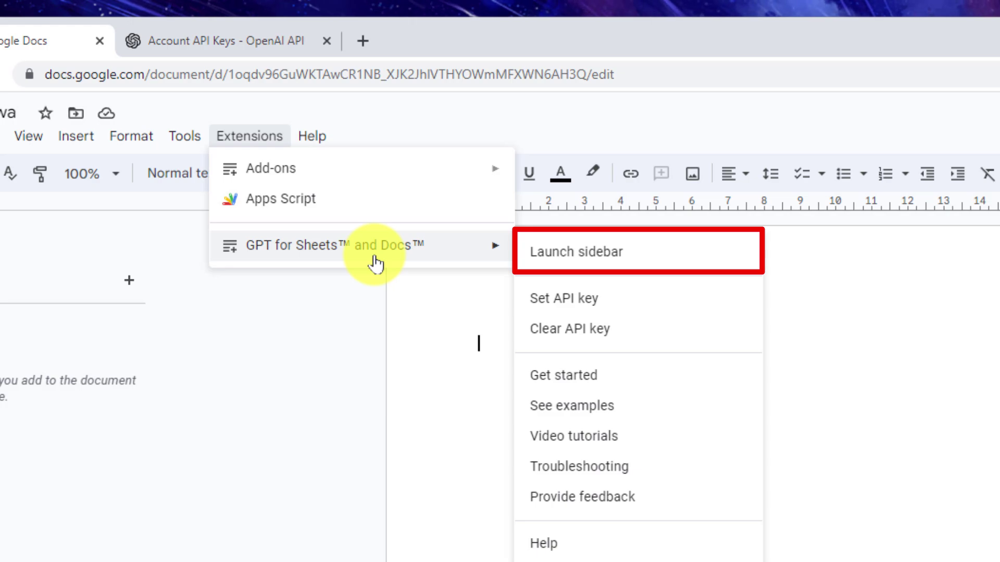
click(658, 261)
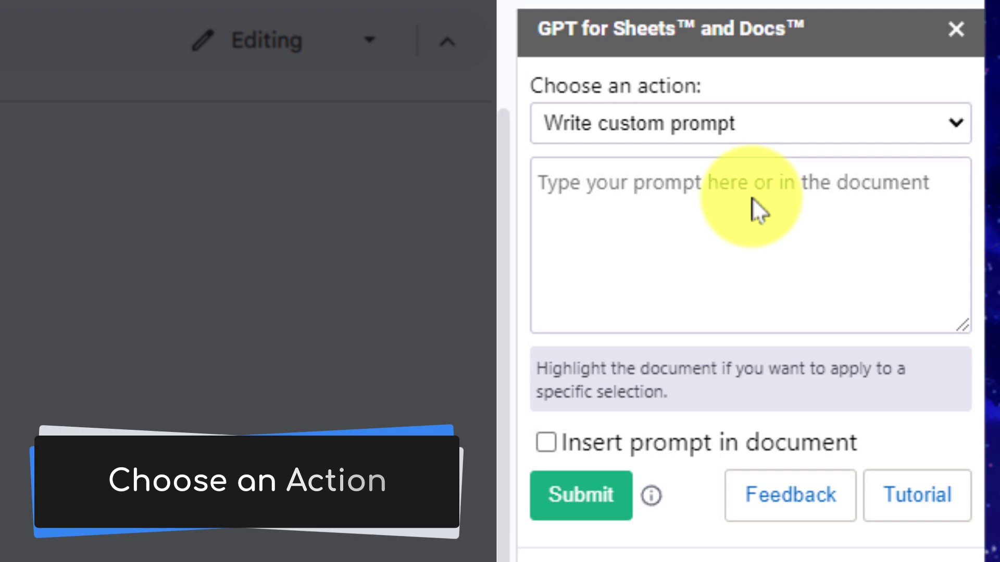
click(783, 130)
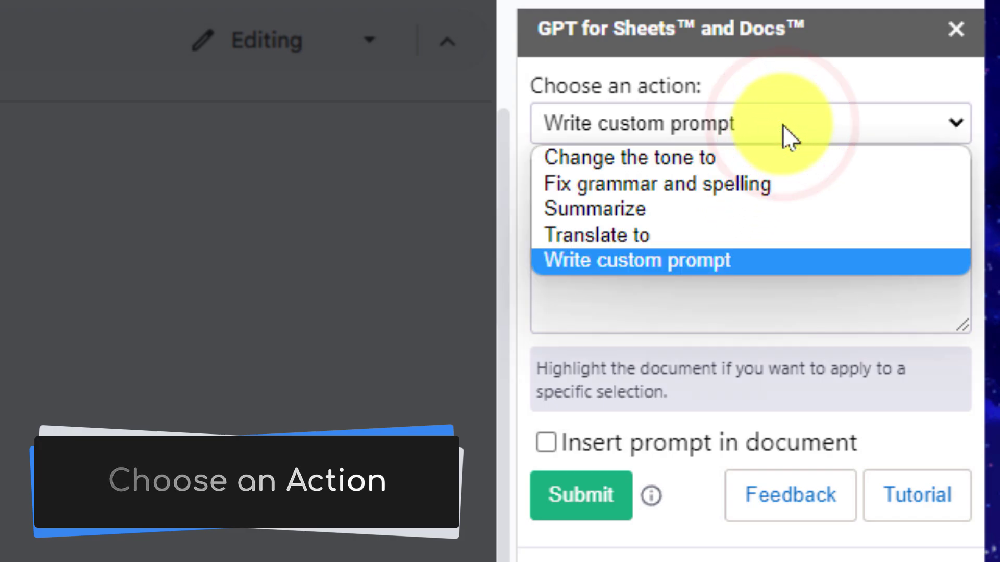
key(Up)
key(Up)
key(Up)
key(Down)
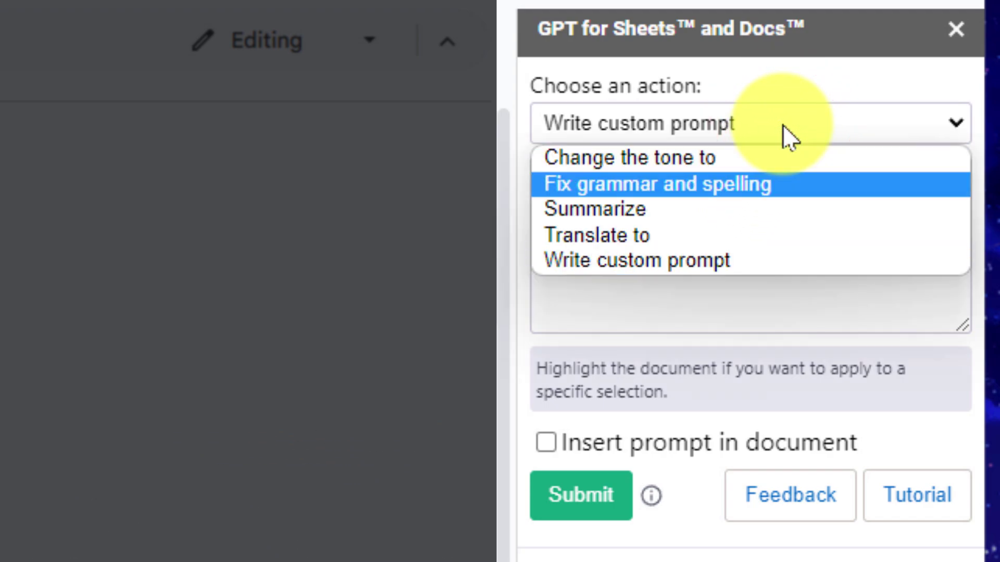
key(Down)
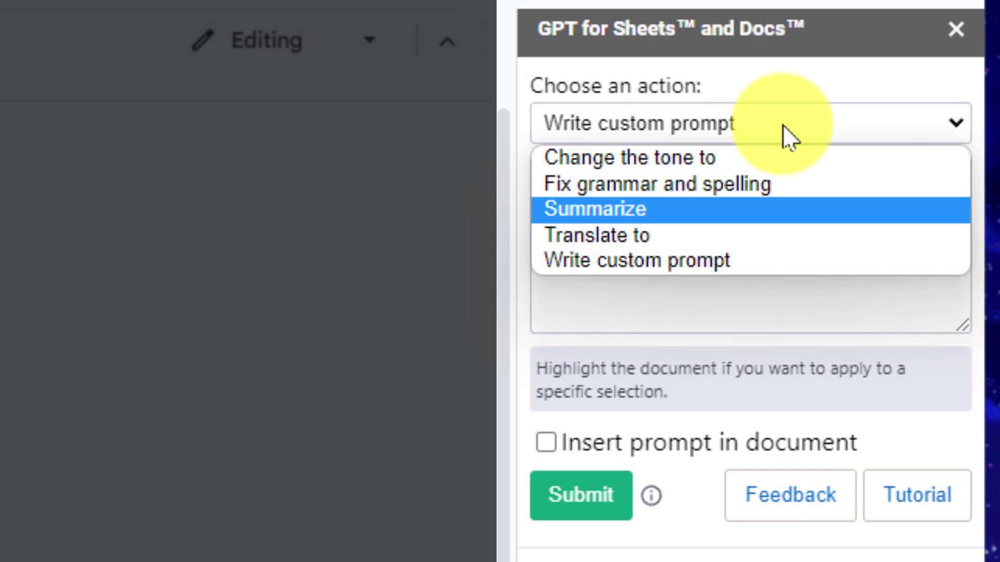
key(Down)
key(Down)
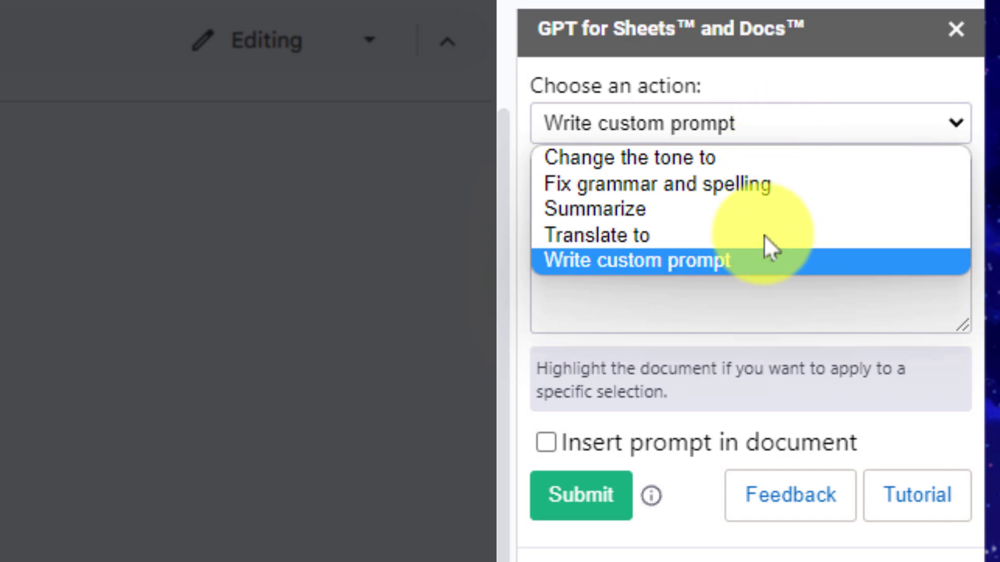
click(760, 259)
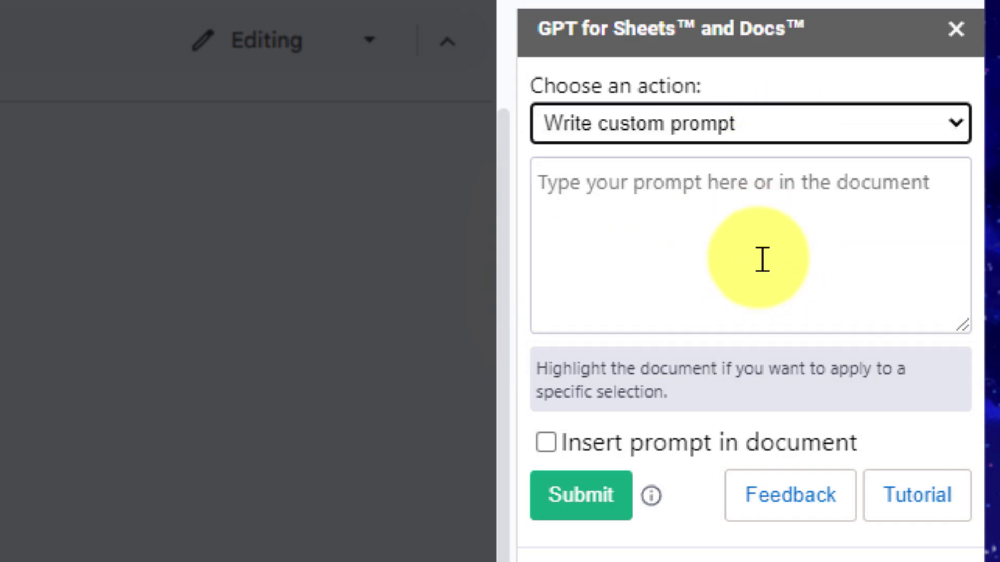
Paste the fun three-week Japan travel blog prompt from clipboard history into the prompt box.
click(748, 224)
key(super+v)
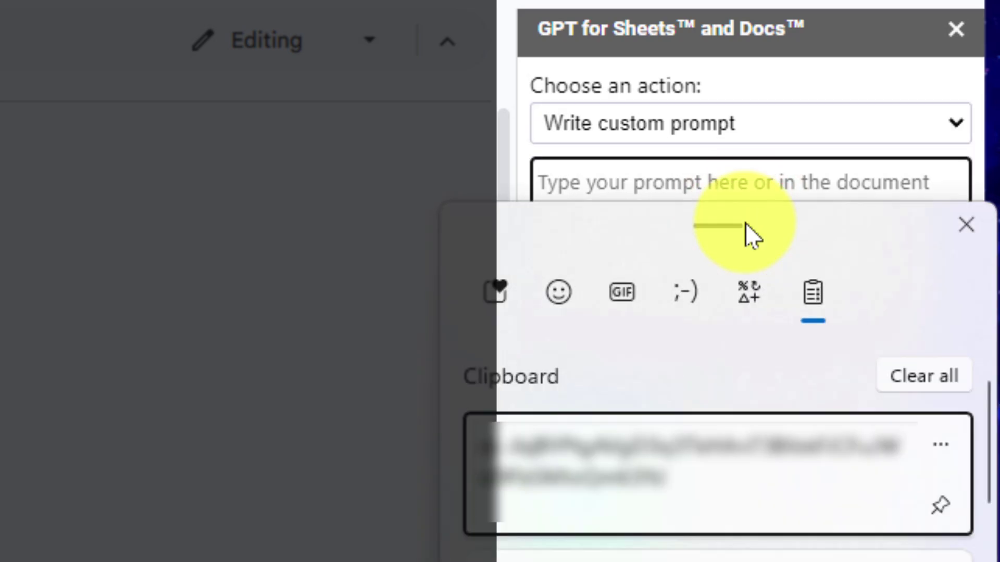
click(727, 556)
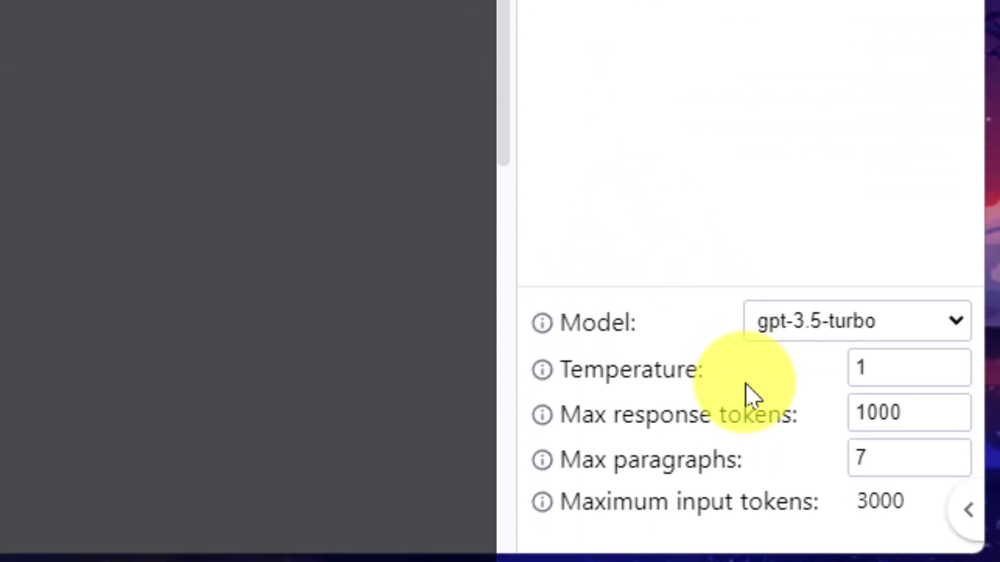
Keep gpt-3.5-turbo as the GPT model and select the Temperature setting.
click(956, 317)
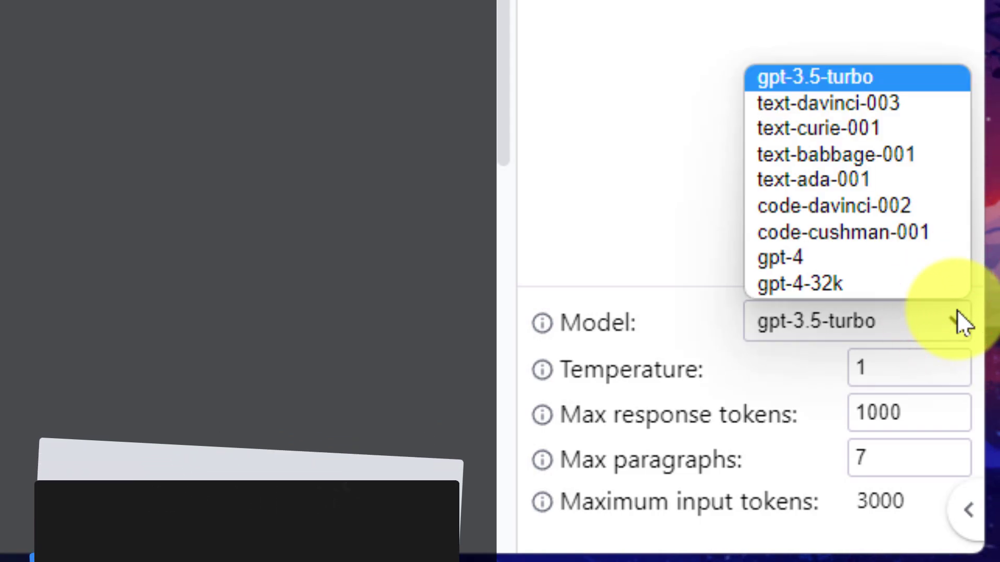
key(Up)
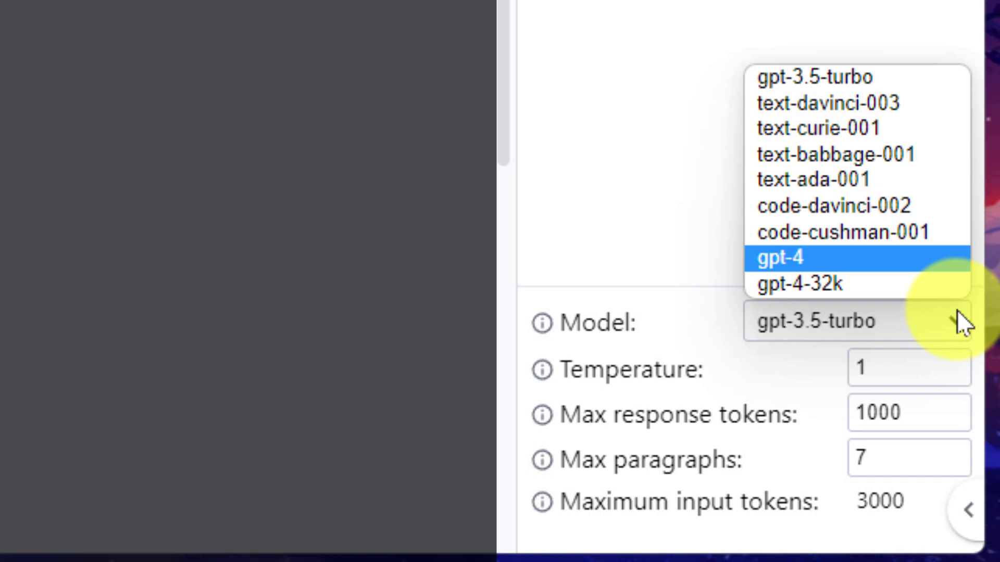
click(865, 78)
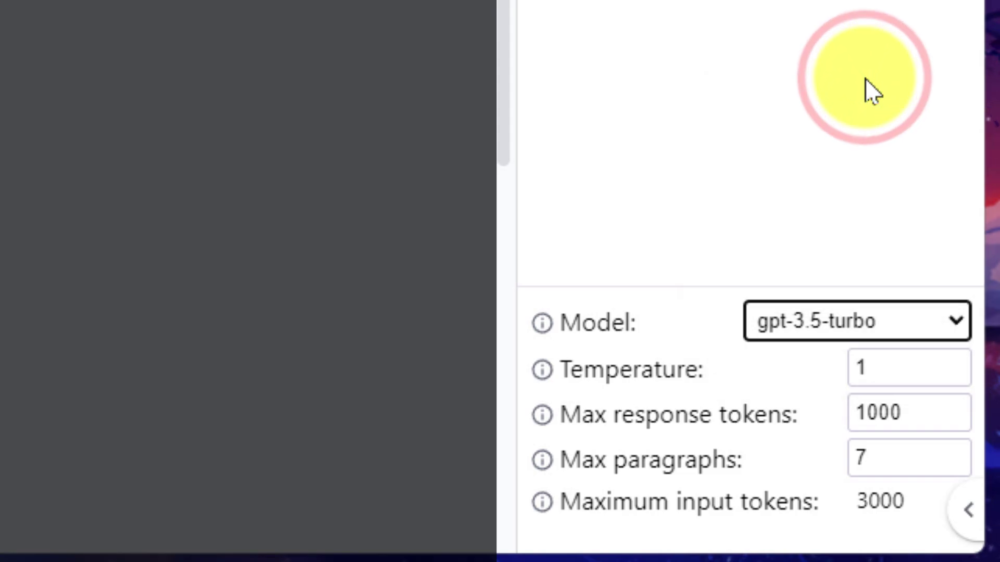
click(912, 370)
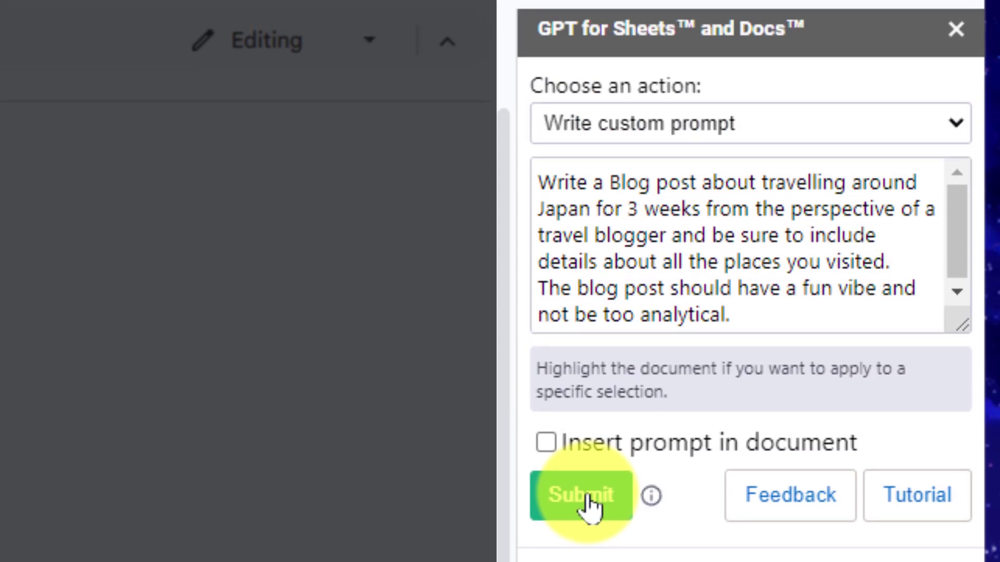
Submit the Japan blog prompt to insert the generated post covering Tokyo through Osaka.
click(588, 494)
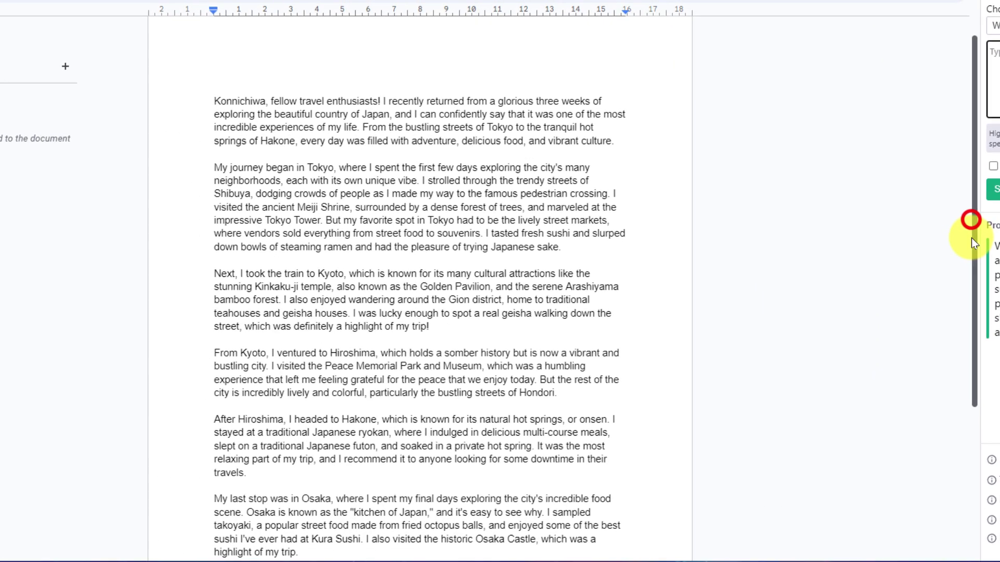
drag(972, 251, 973, 286)
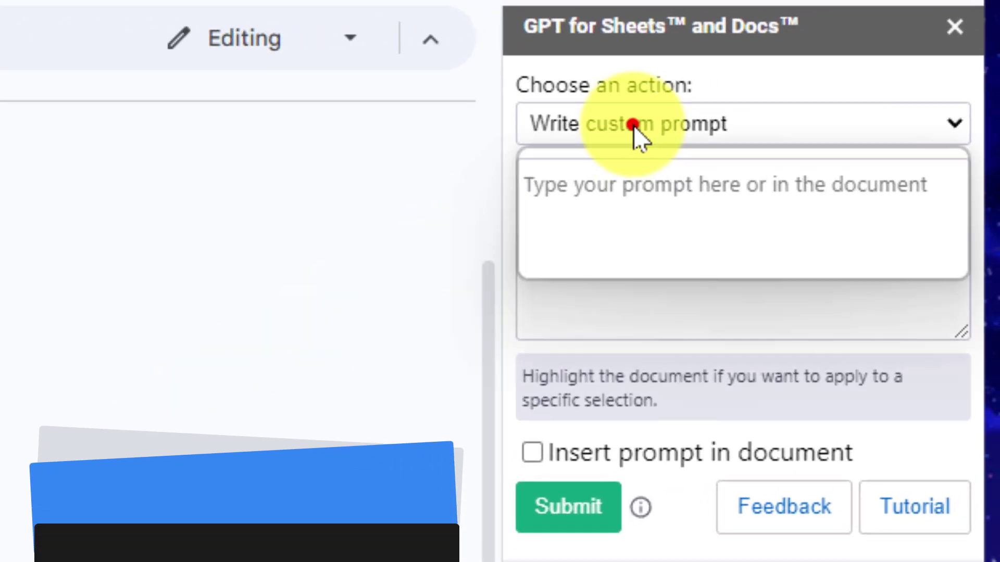
Run the add-on's Summarize action with 'Bullet Point Summary' as the format.
click(637, 126)
click(599, 216)
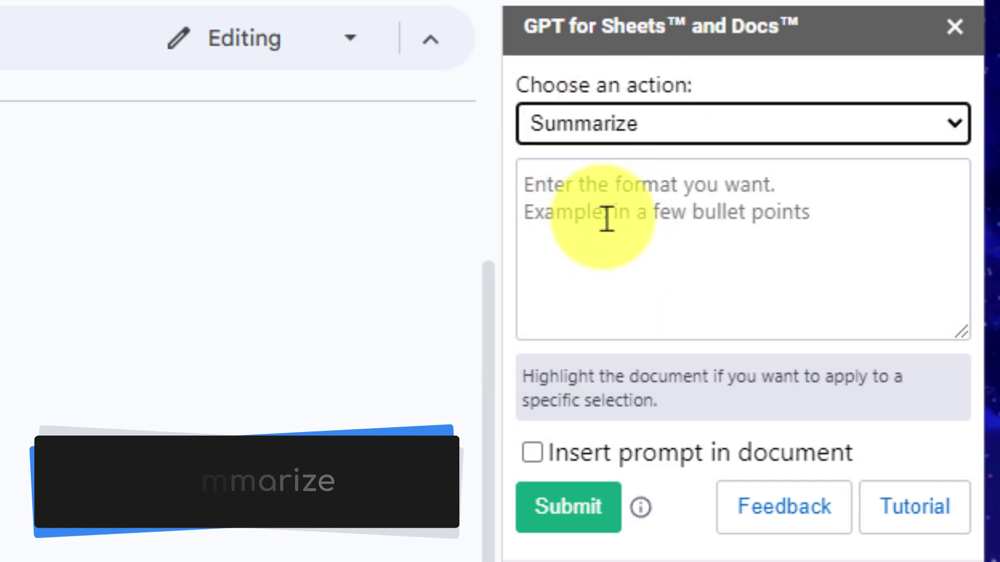
click(643, 231)
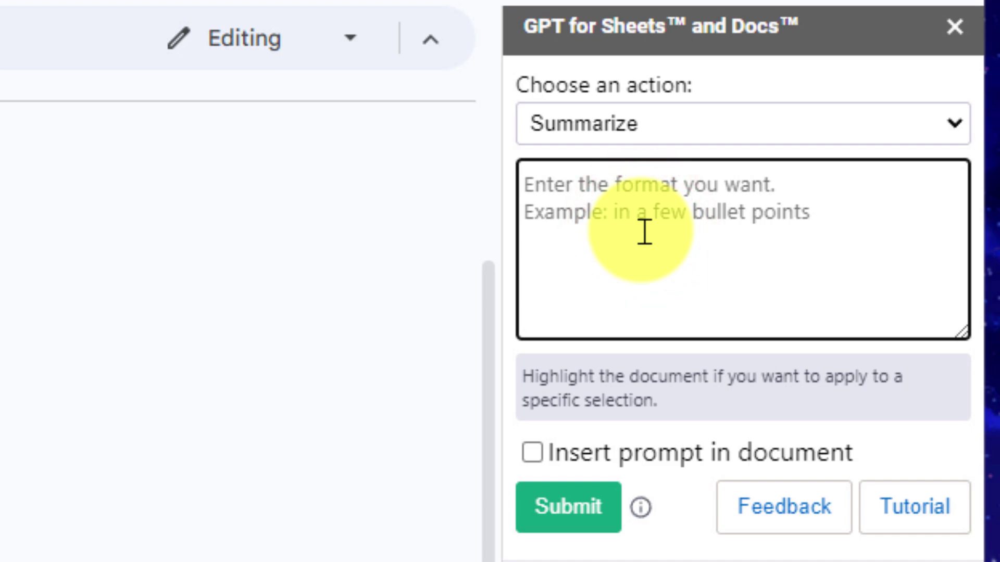
text(Bullet Point Summary)
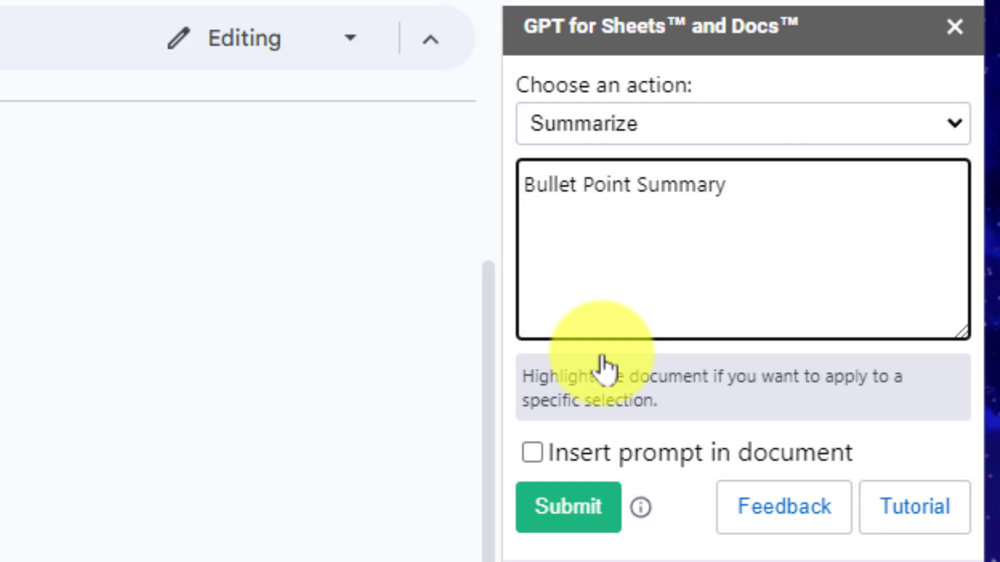
click(557, 512)
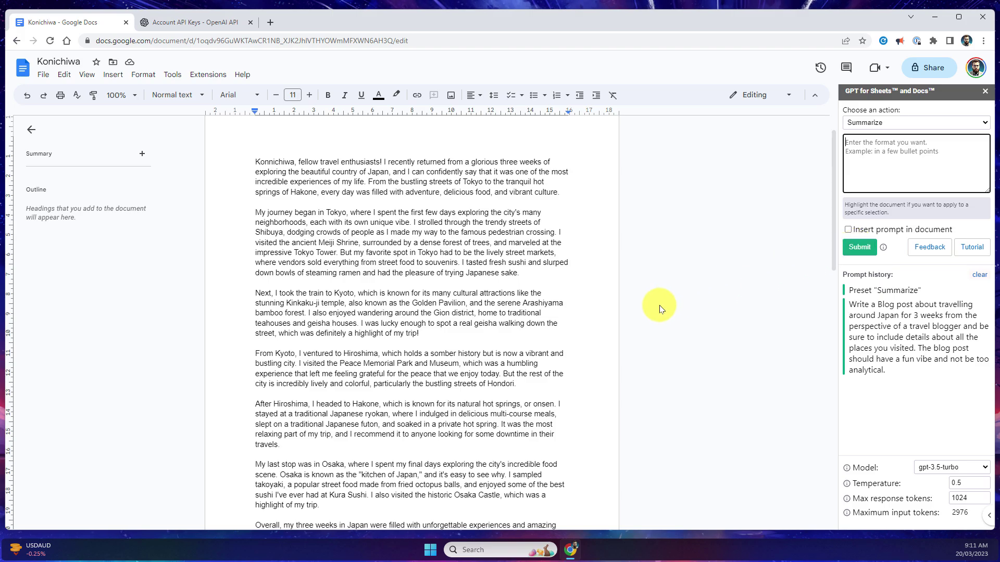
scroll(658, 308, down, 3)
scroll(659, 309, down, 1)
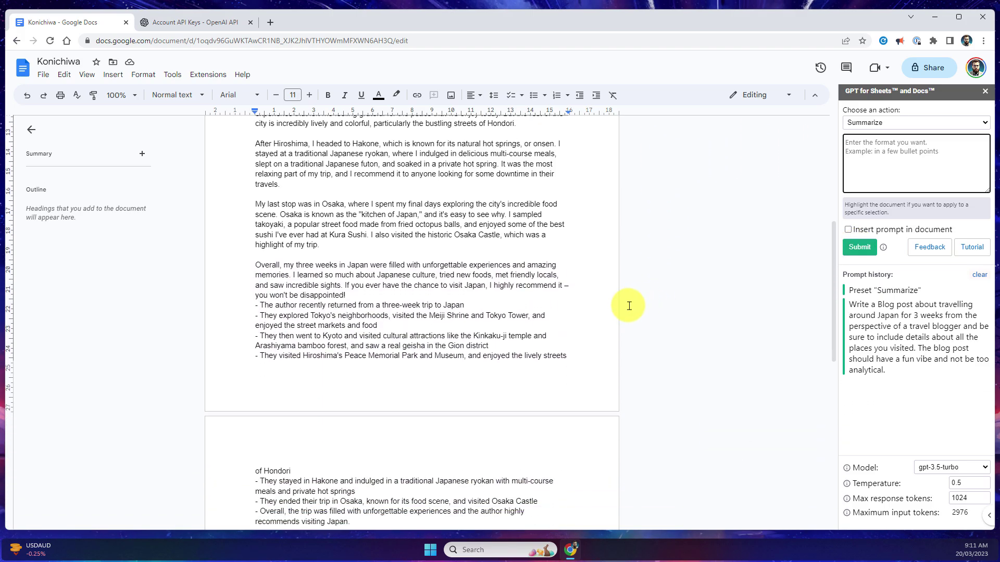
Insert two blank lines before the first summary bullet.
click(255, 308)
key(Return)
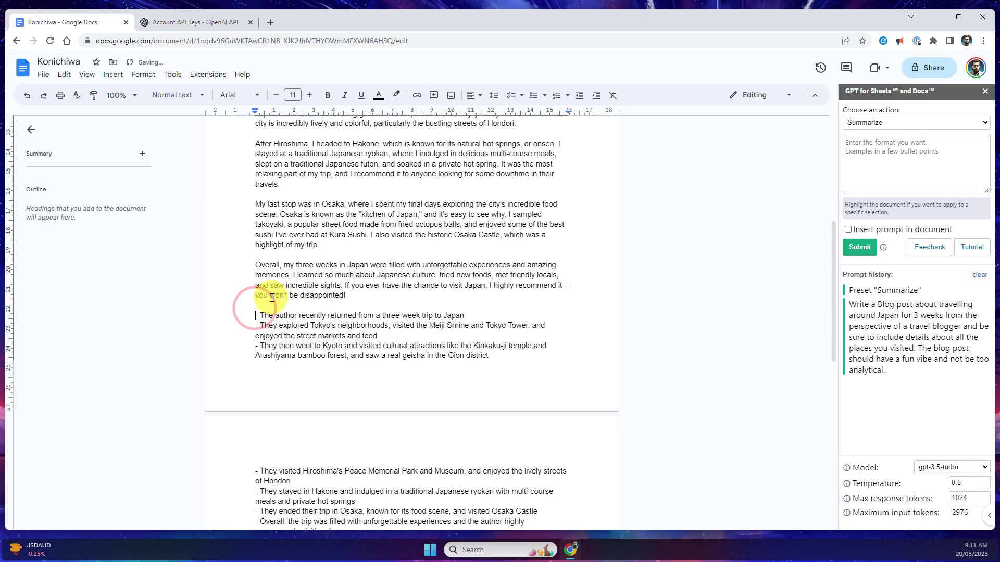
key(Return)
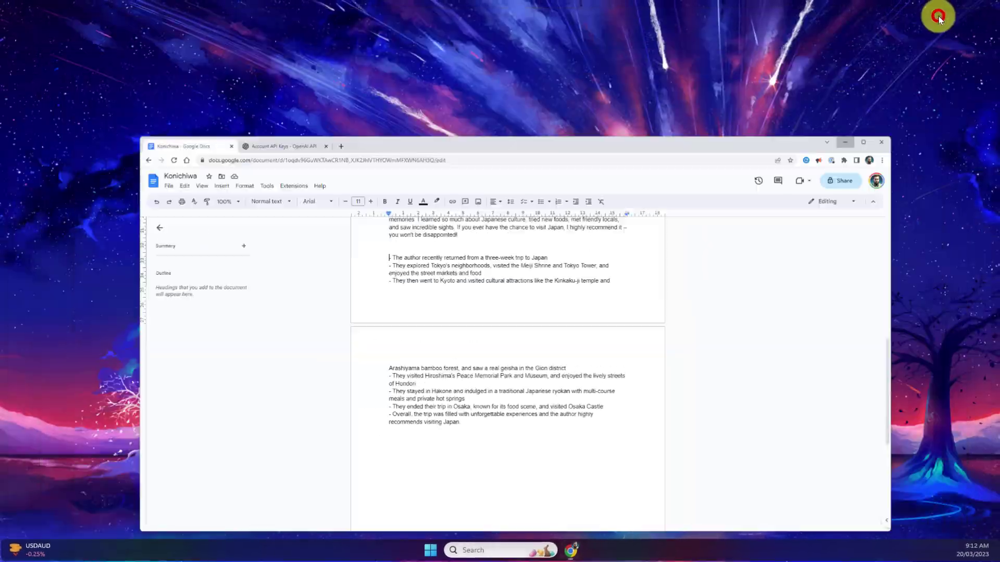
Minimise the Chrome window holding the finished blog post and summary.
click(938, 17)
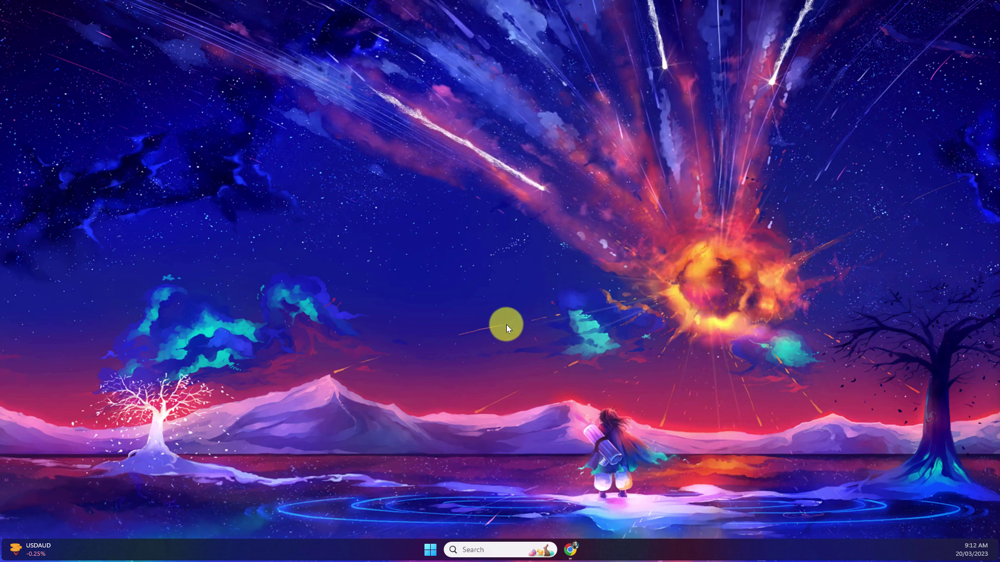